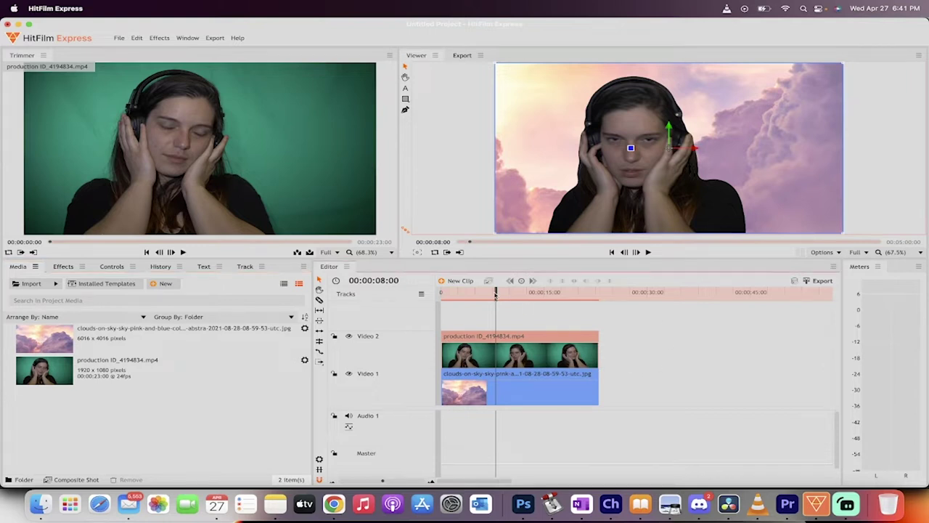
- Scrub through the earlier clip-over-clouds composite and select both timeline clips
mouse_move(497, 296)
mouse_down()
mouse_move(472, 297)
mouse_move(497, 298)
mouse_up()
drag(527, 317, 581, 395)
- Delete the selected clips and import video (2).mp4 from Finder's Movies folder into the project media
key(Delete)
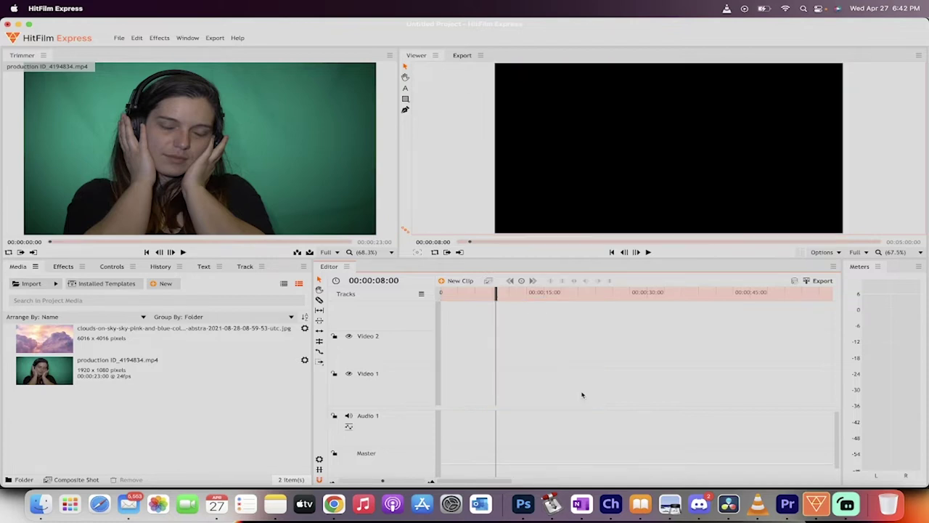
click(41, 504)
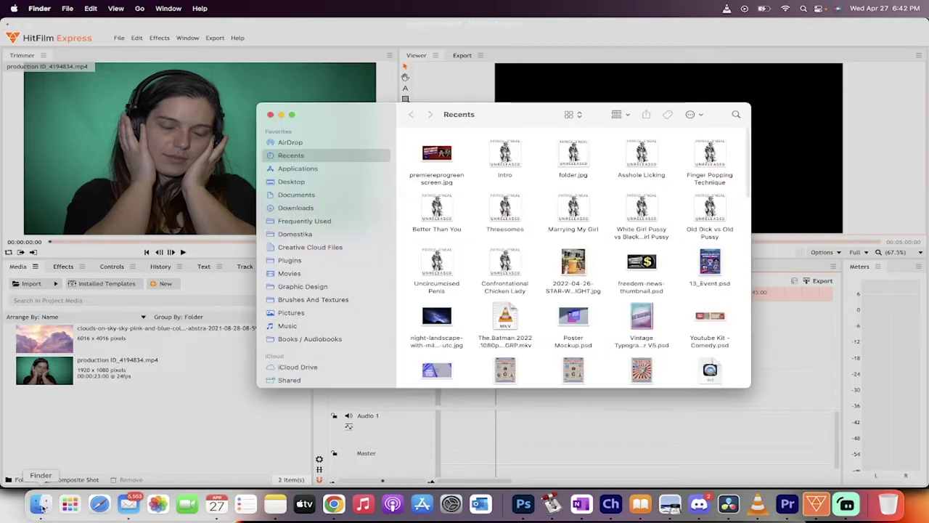
click(301, 286)
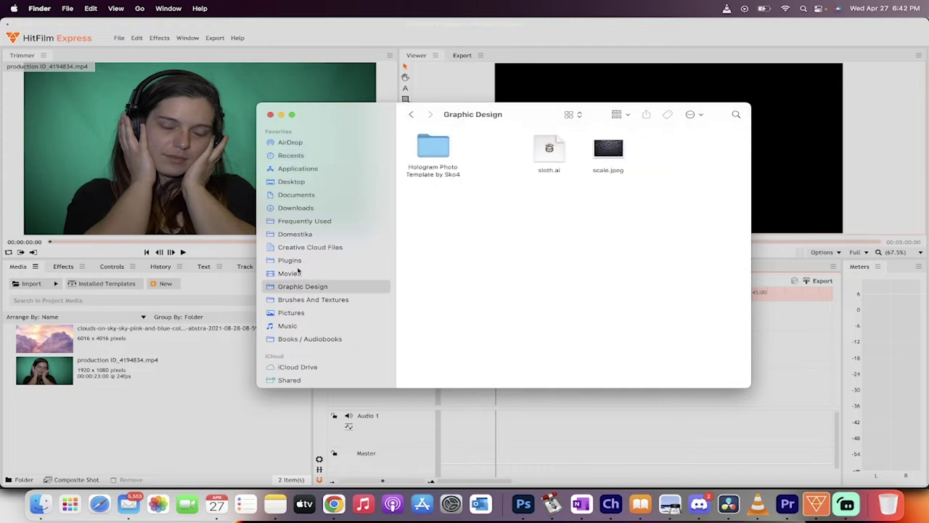
click(298, 273)
drag(666, 163, 105, 411)
click(97, 435)
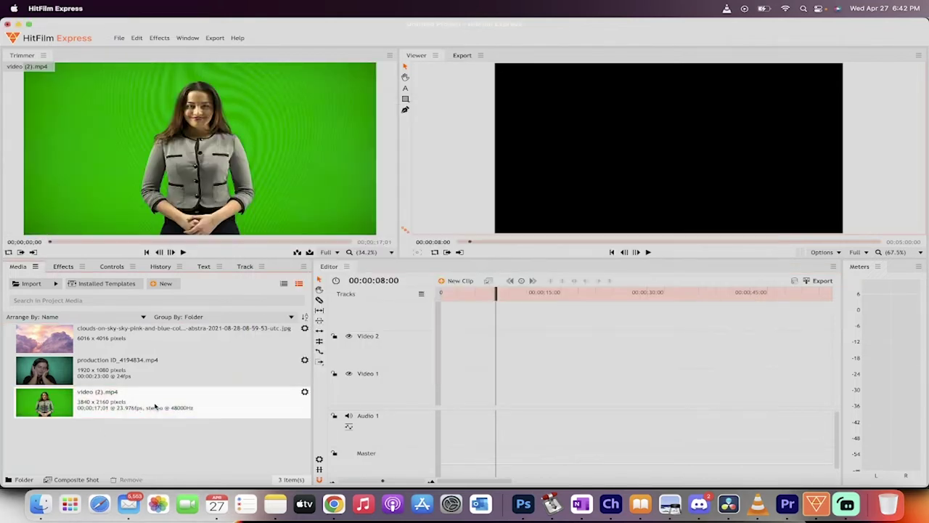
- Place video (2).mp4 on Video 1 and Audio 1, matching the sequence settings to the clip
click(129, 403)
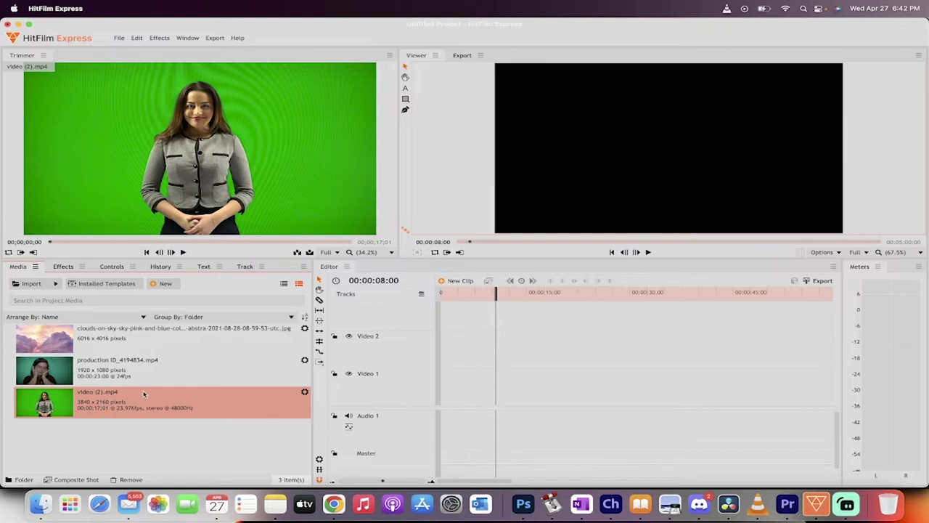
drag(92, 406, 442, 392)
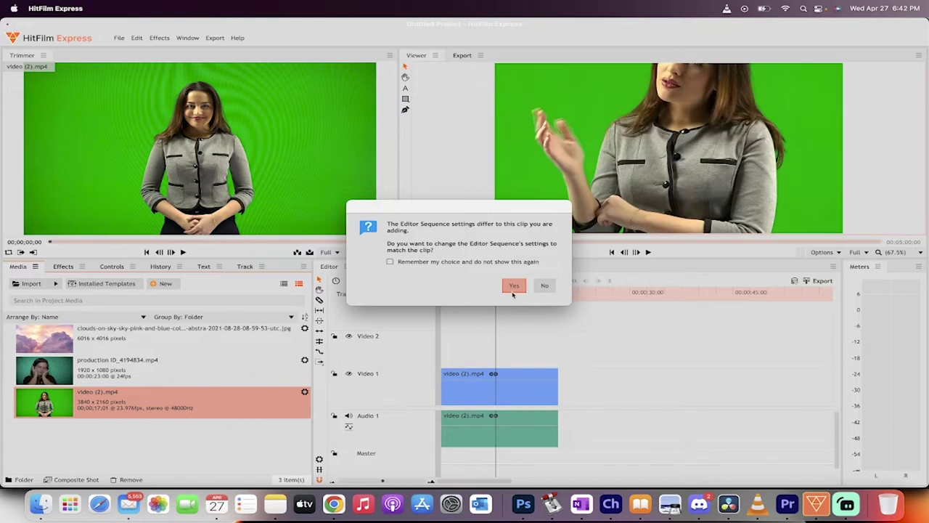
click(512, 284)
drag(496, 294, 472, 293)
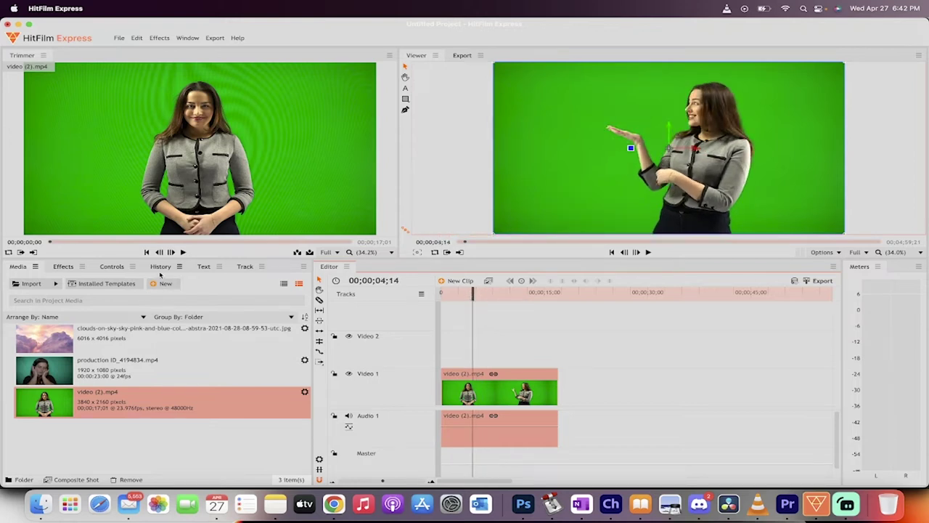
- Search the effects for 'green' and apply the Greenscreen Key preset to the Video 1 clip
click(64, 267)
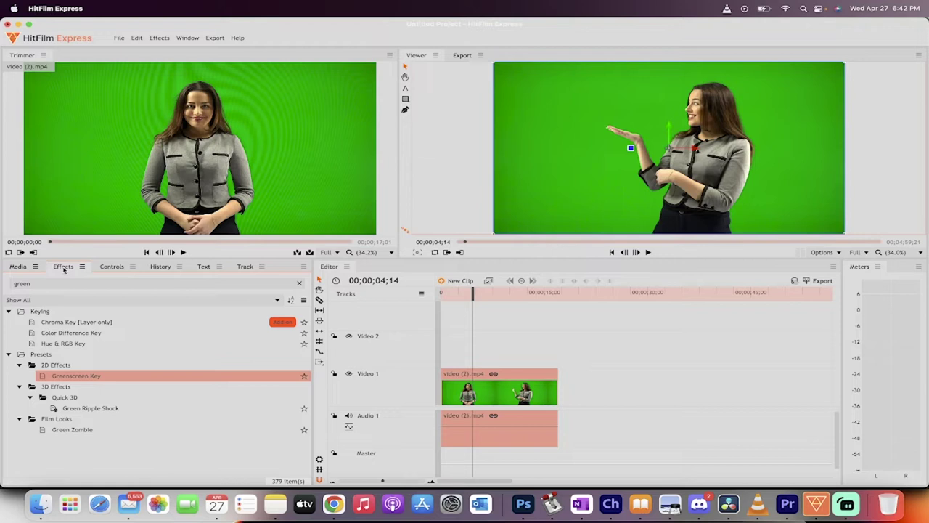
click(54, 285)
key(super+a)
key(BackSpace)
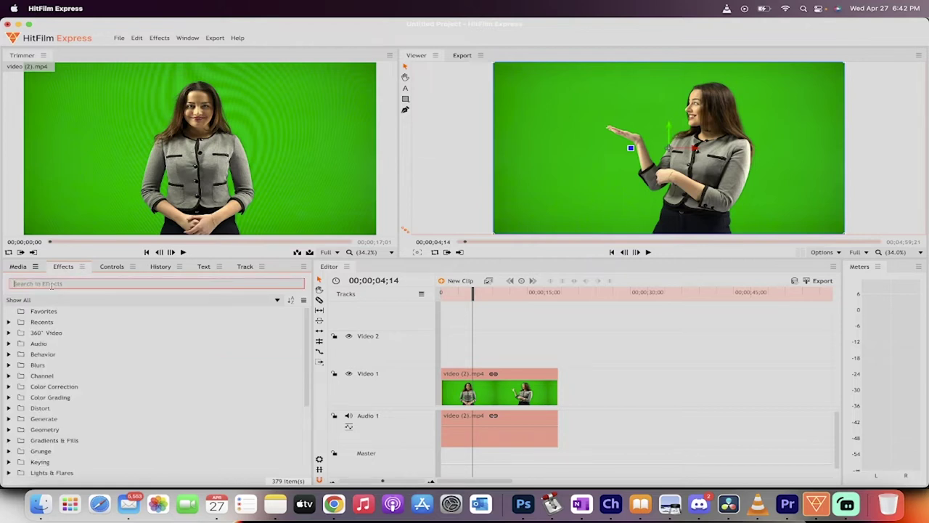
text(gree)
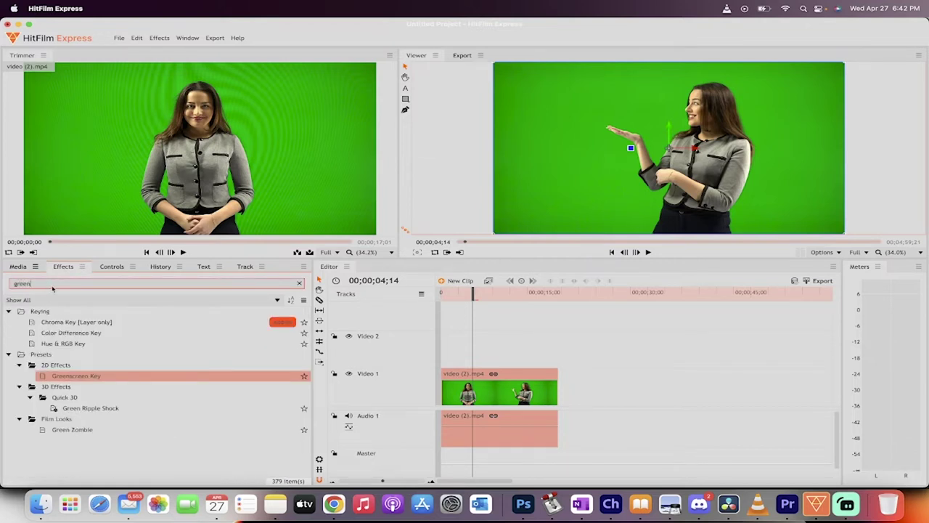
text(n)
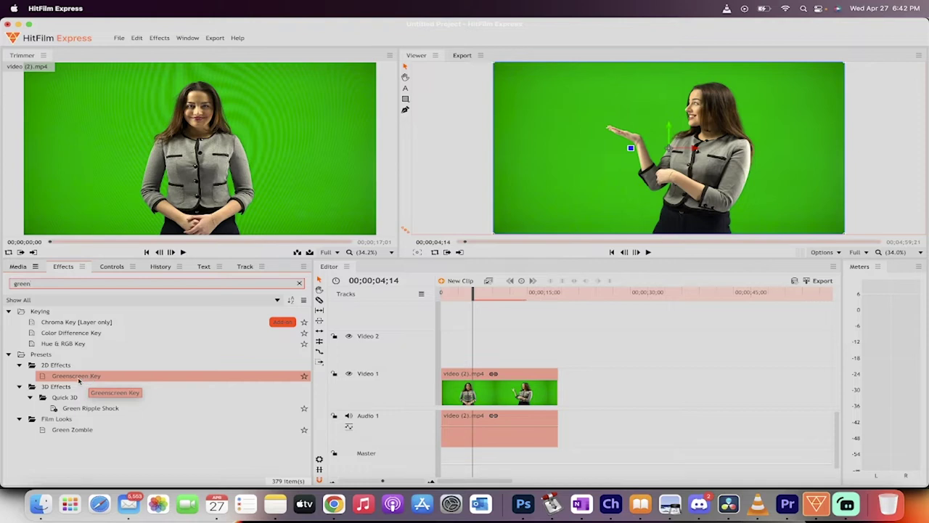
drag(79, 380, 454, 386)
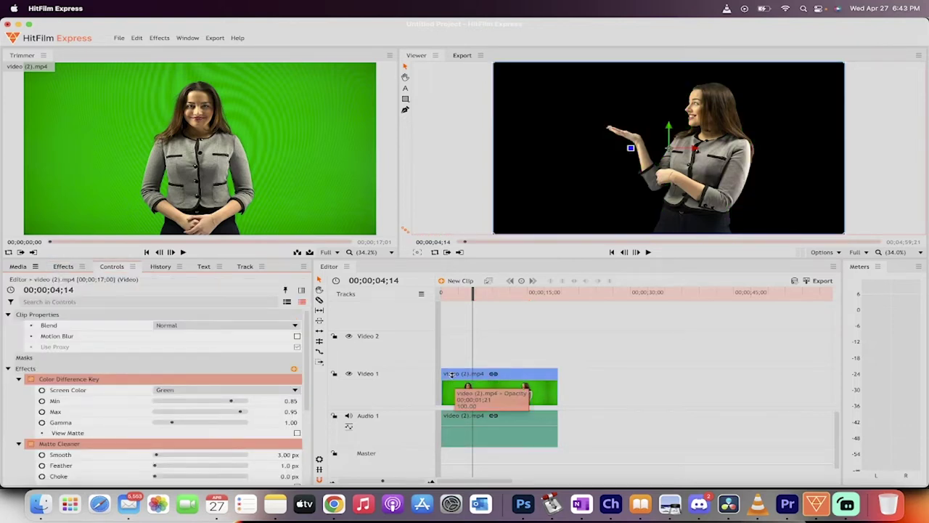
- Return the playhead to the start and move the keyed clip up to Video 2
click(444, 293)
drag(441, 297, 440, 297)
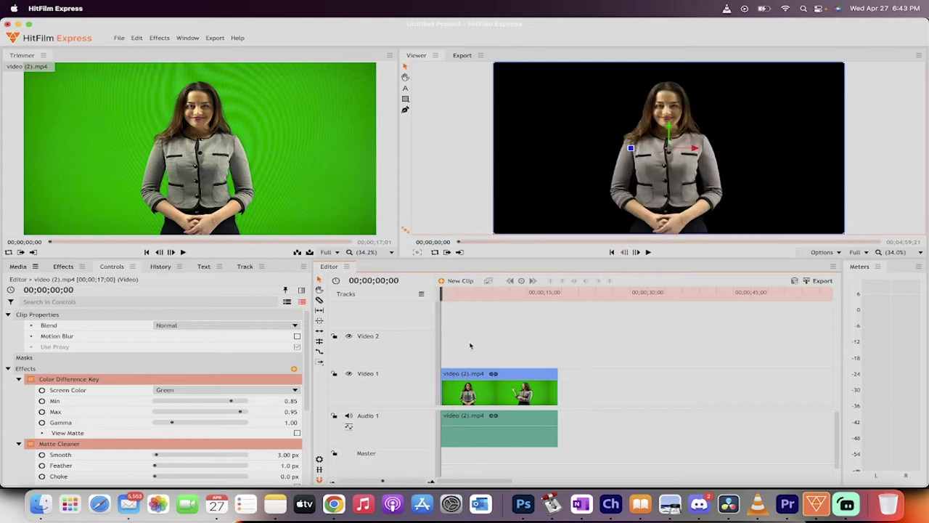
mouse_move(458, 371)
mouse_down()
mouse_move(466, 376)
mouse_move(465, 354)
mouse_up()
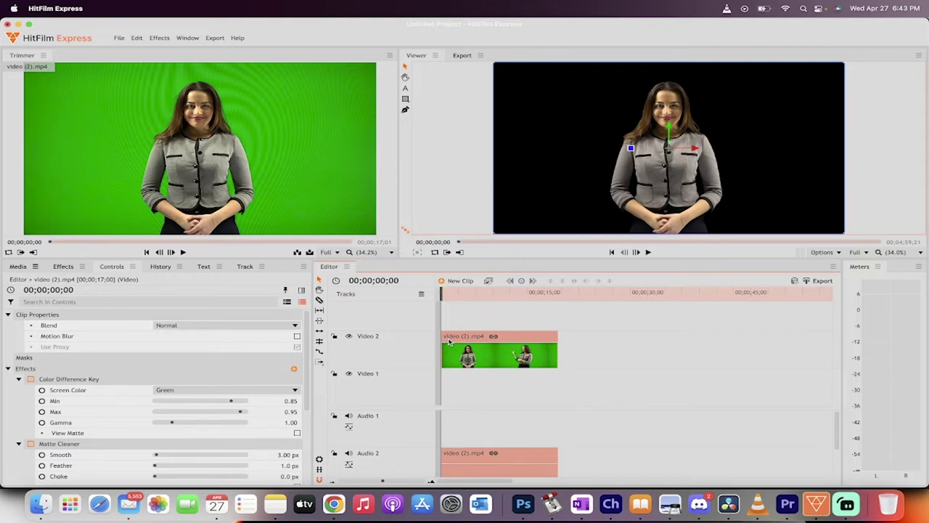
- Try the clouds image on Video 1 beneath the clip, preview it, then delete it
click(18, 267)
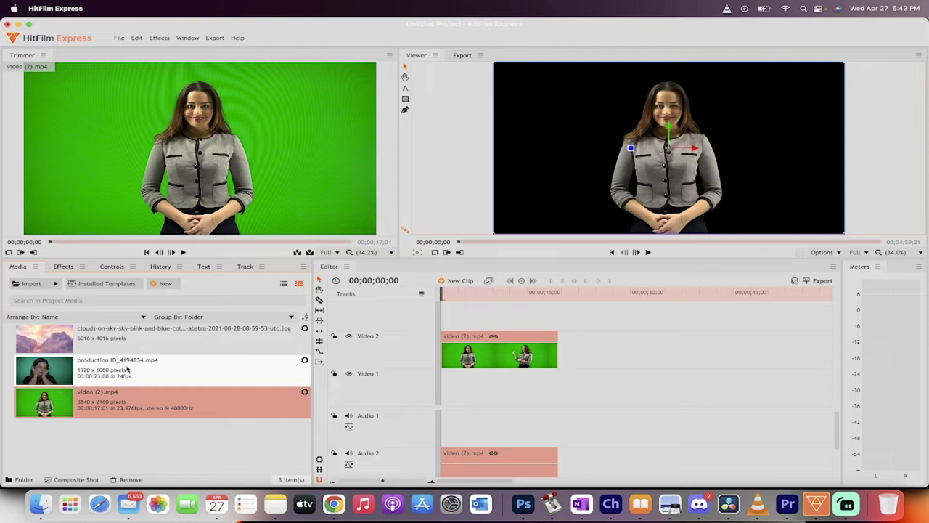
click(148, 332)
drag(149, 332, 557, 385)
key(space)
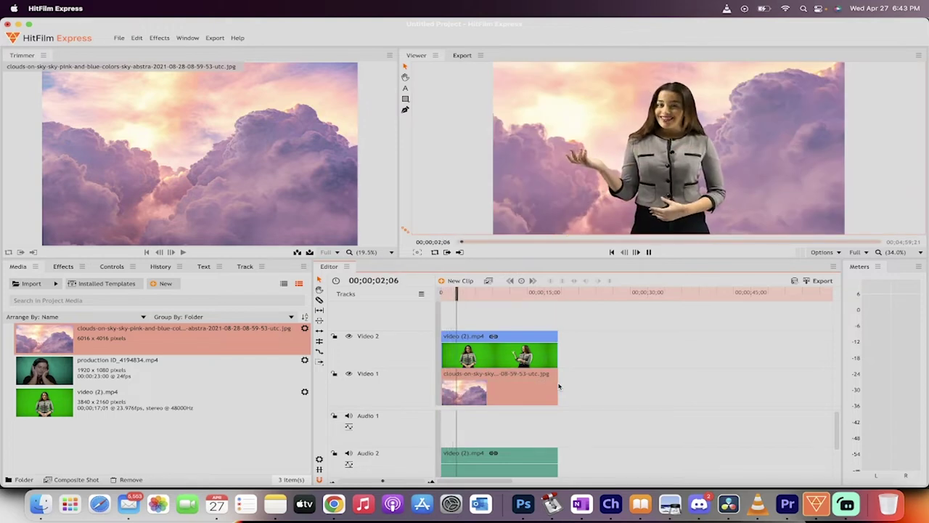
key(space)
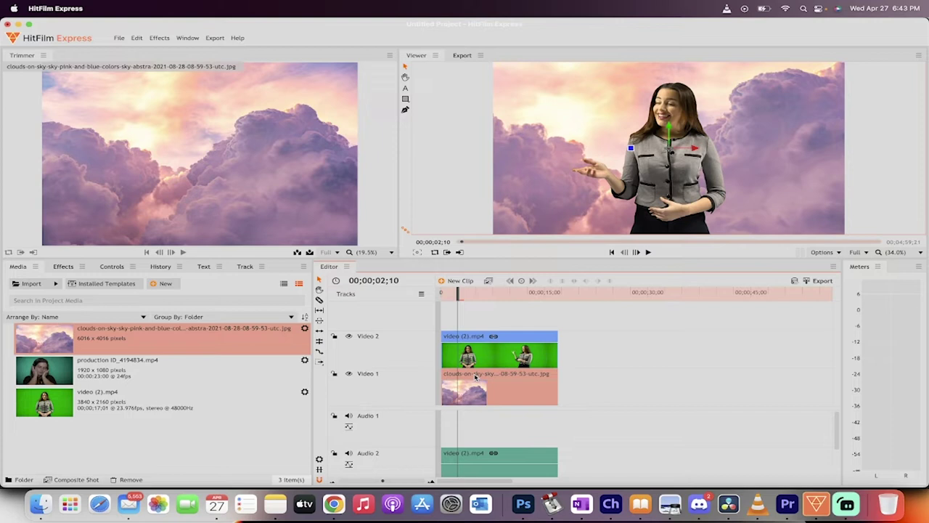
key(Delete)
click(489, 352)
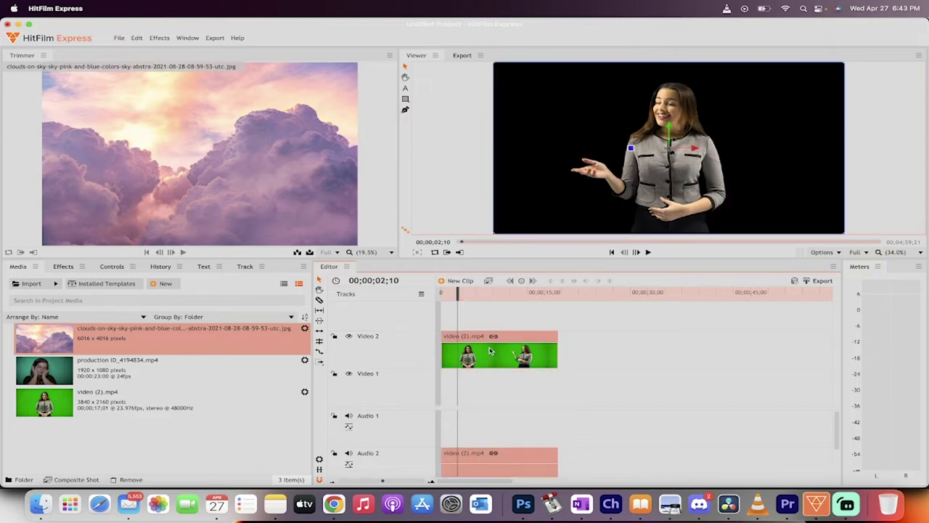
- Replace the clip with production ID_4194834.mp4 on Video 2, matching sequence settings, and preview at 5 seconds
key(Delete)
click(145, 359)
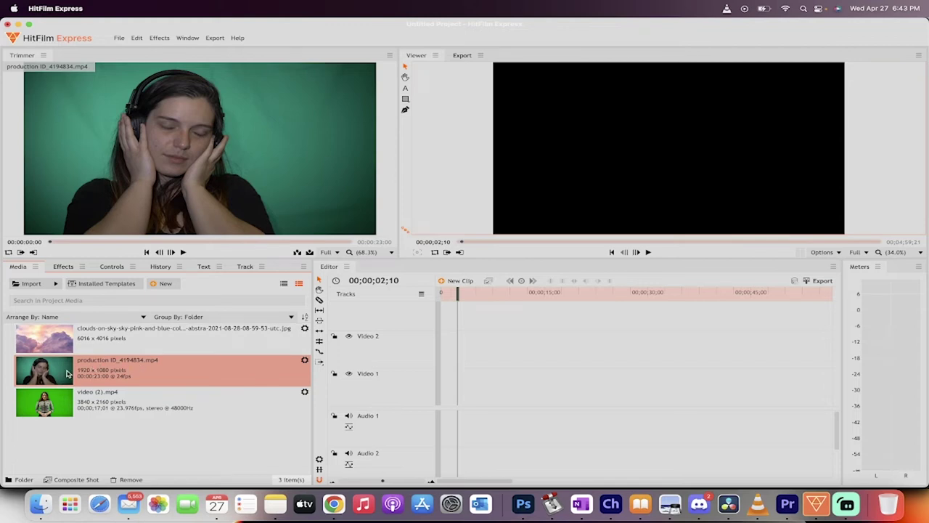
drag(301, 360, 443, 338)
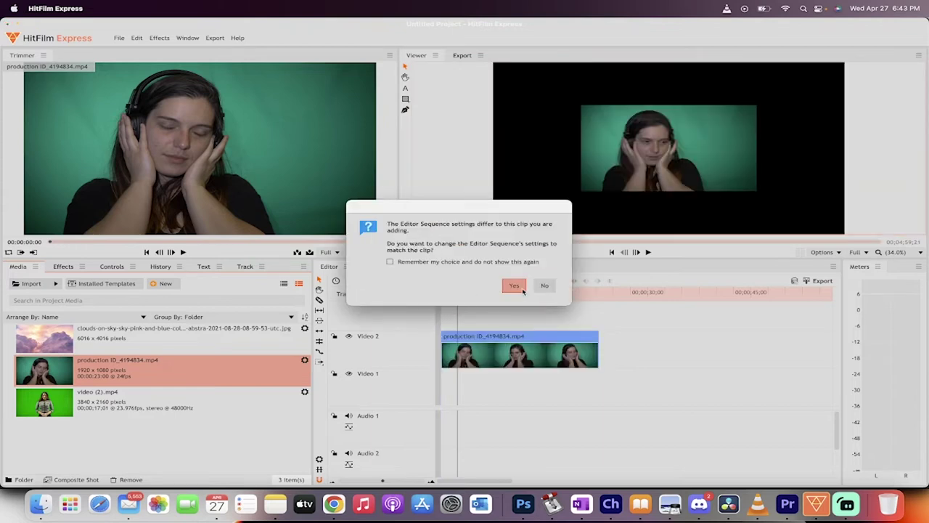
click(513, 285)
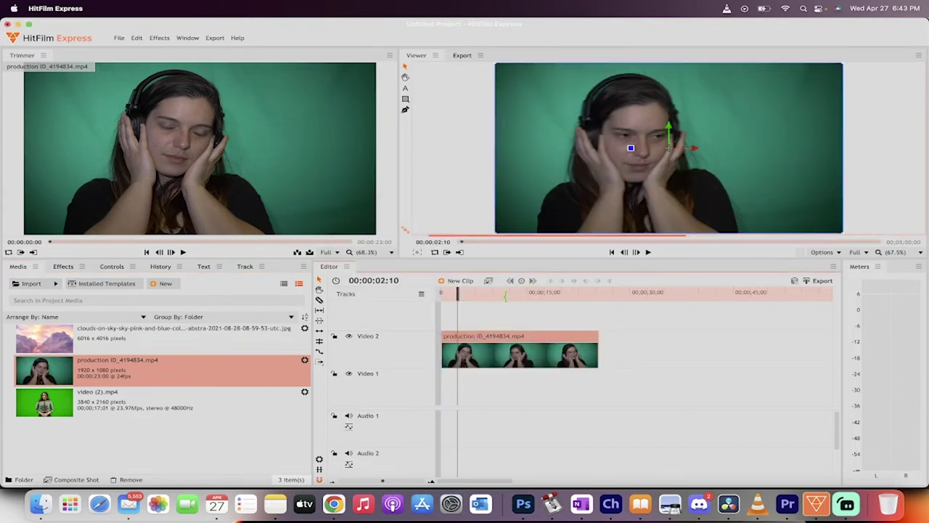
drag(459, 297, 476, 296)
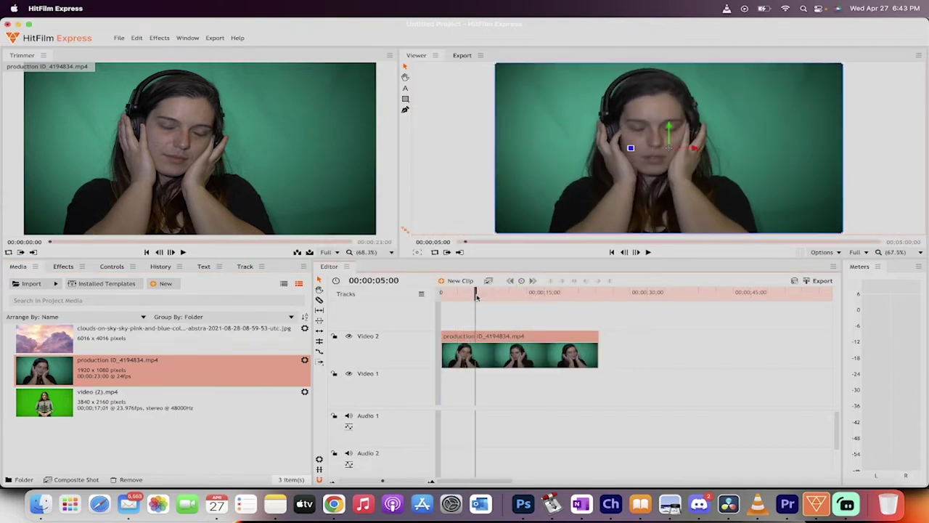
- Apply the Greenscreen Key preset to the production ID clip
click(64, 267)
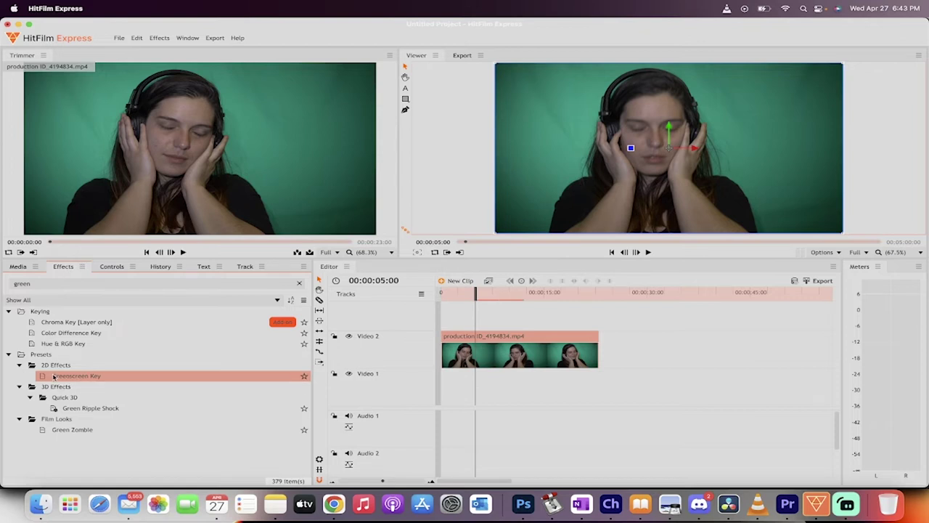
drag(52, 377, 454, 360)
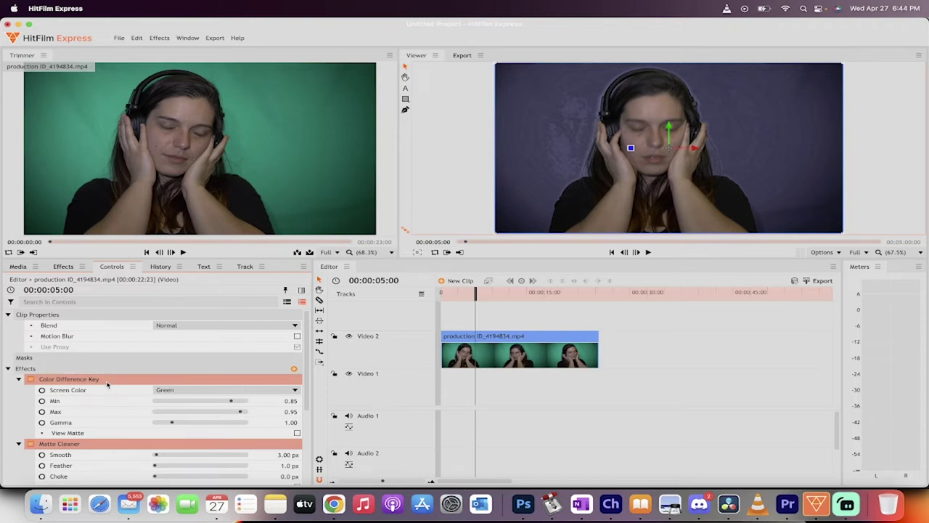
scroll(107, 384, down, 2)
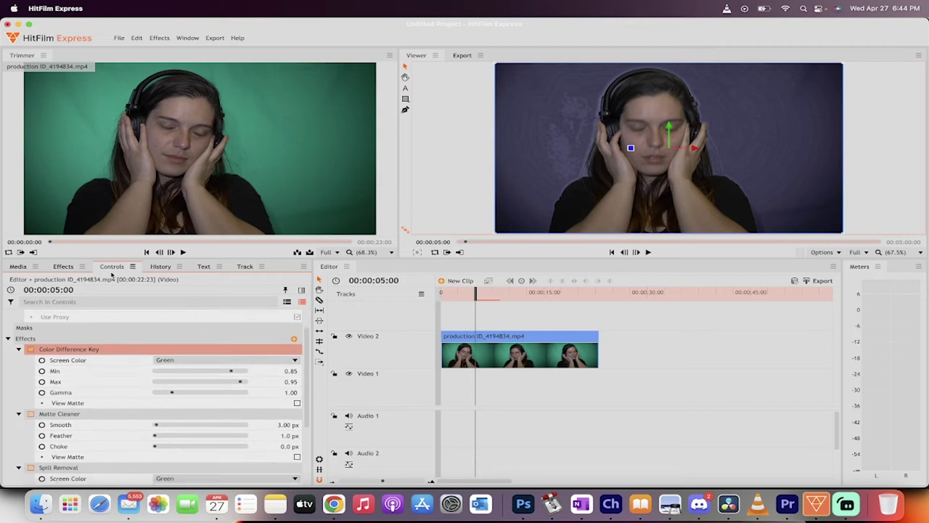
scroll(92, 349, down, 1)
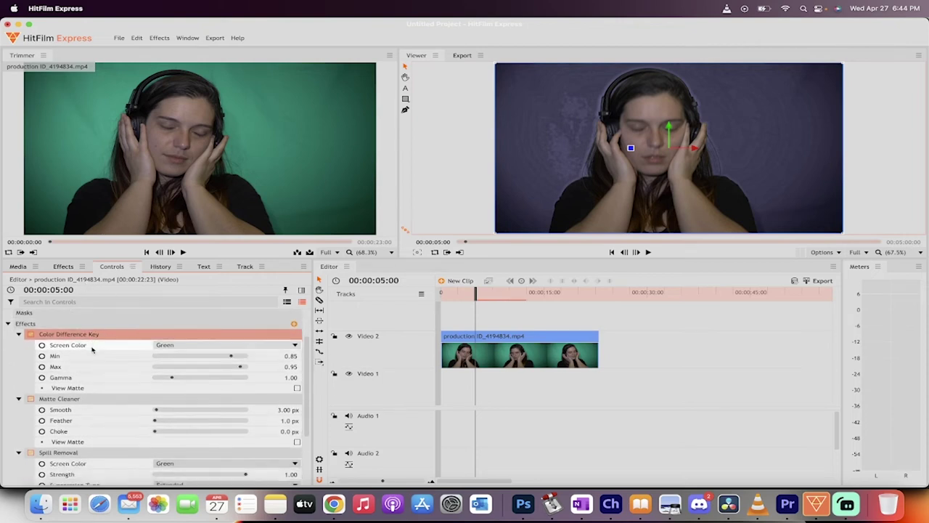
scroll(92, 349, down, 1)
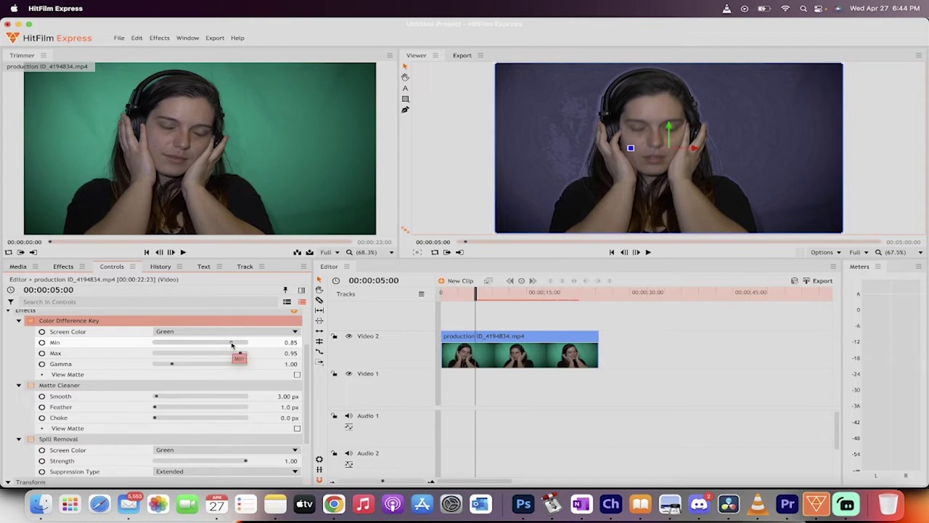
- Tune the Color Difference Key to Min and Max 0.95 and Gamma 0.65
drag(232, 345, 243, 345)
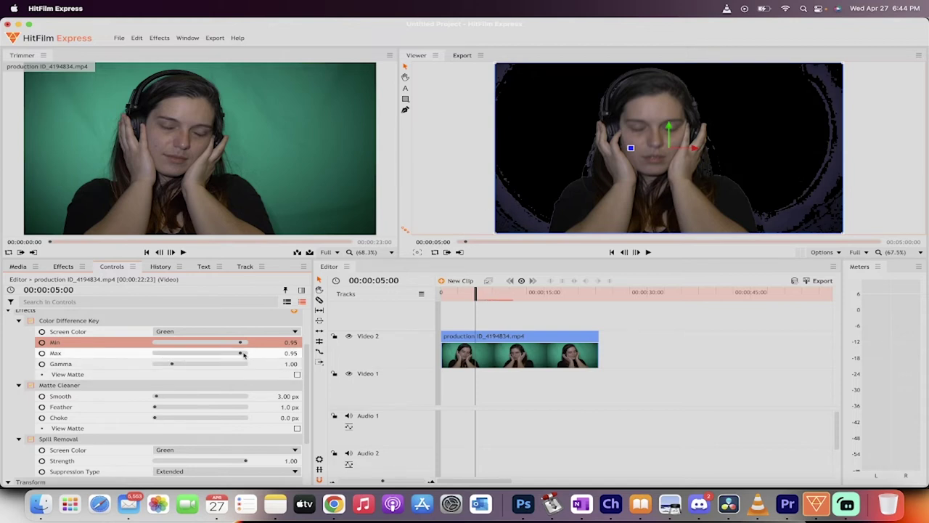
drag(242, 354, 245, 354)
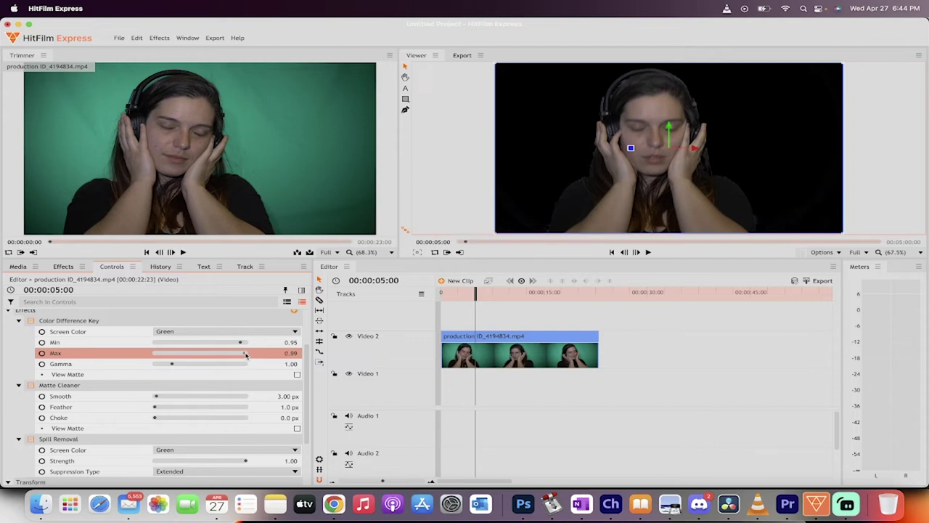
drag(245, 354, 244, 354)
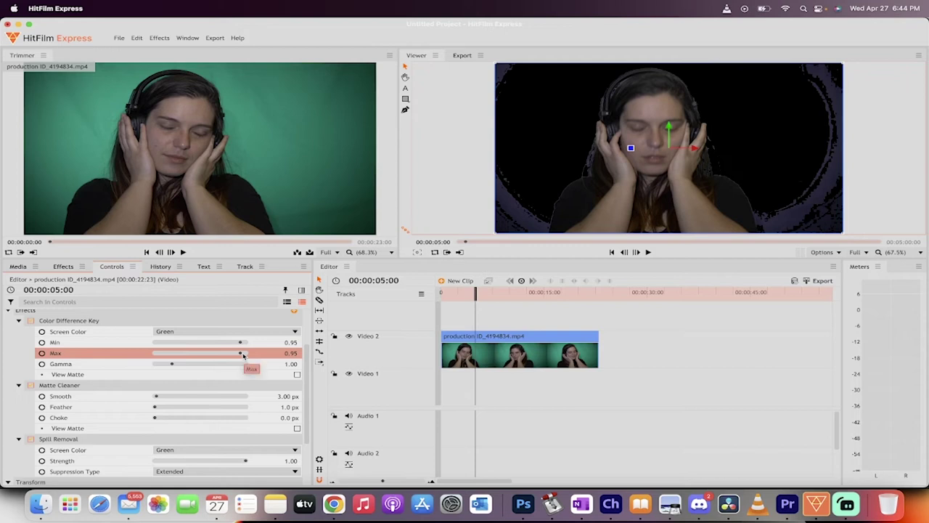
drag(172, 365, 165, 365)
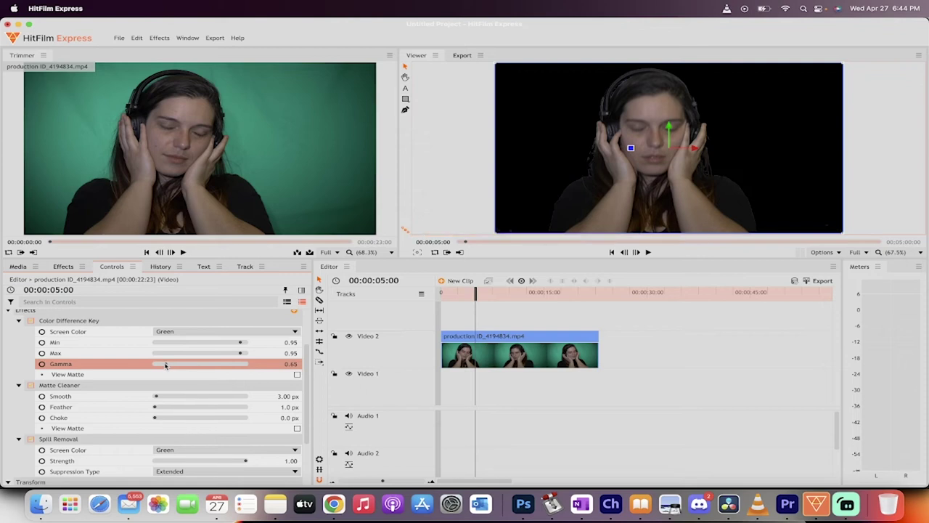
click(242, 354)
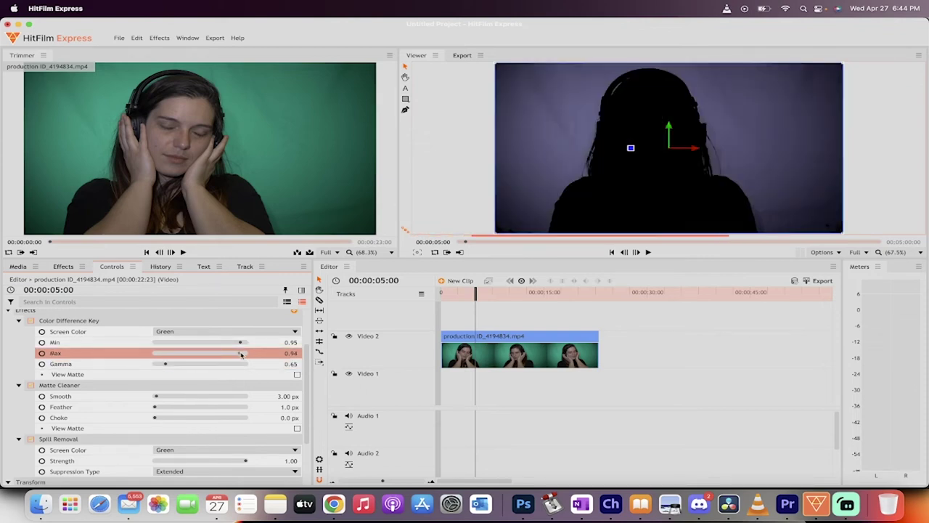
click(243, 354)
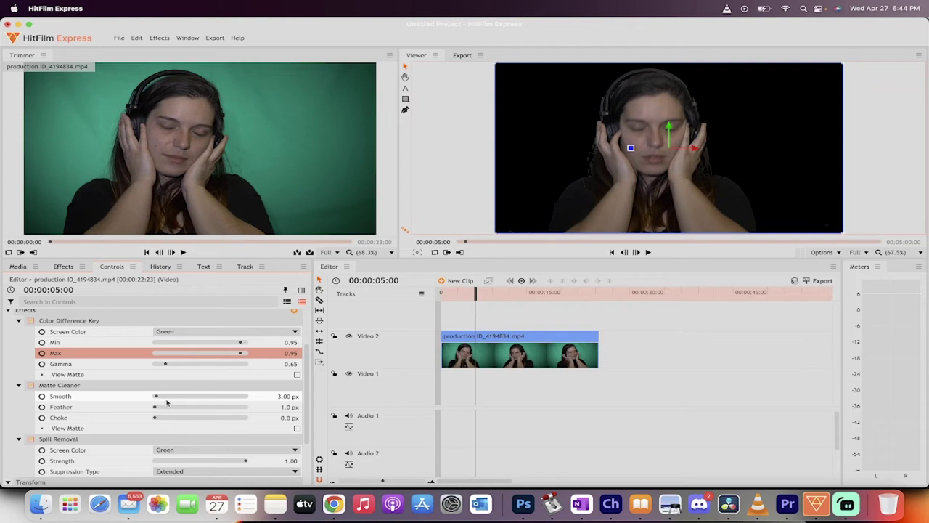
- Play the keyed clip from the start and stop to inspect the frame
drag(477, 294, 441, 294)
key(space)
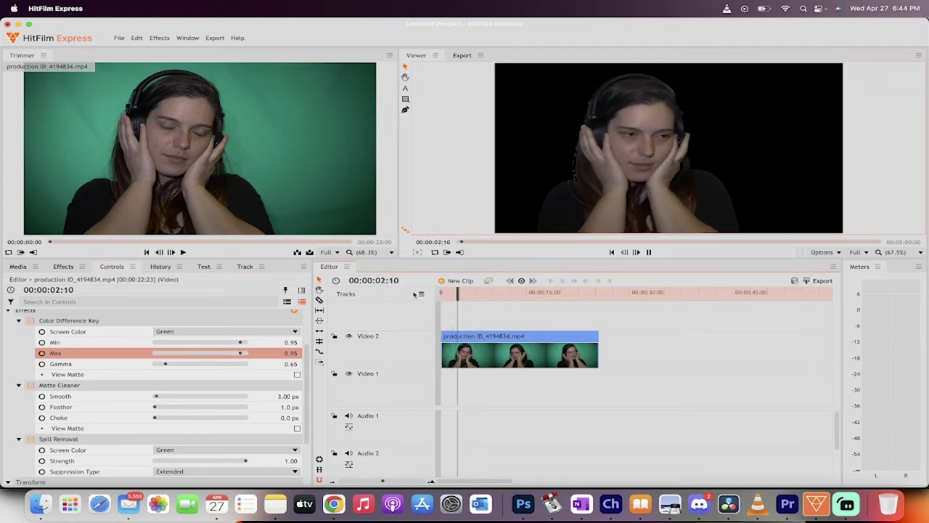
click(603, 155)
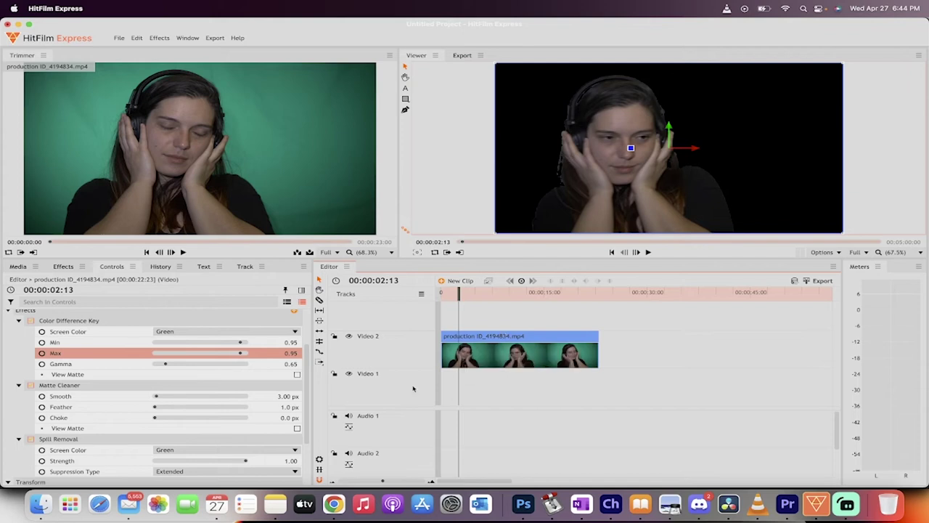
- Place the pink cloud sky image on Video 1 beneath the clip and preview the composite
click(12, 267)
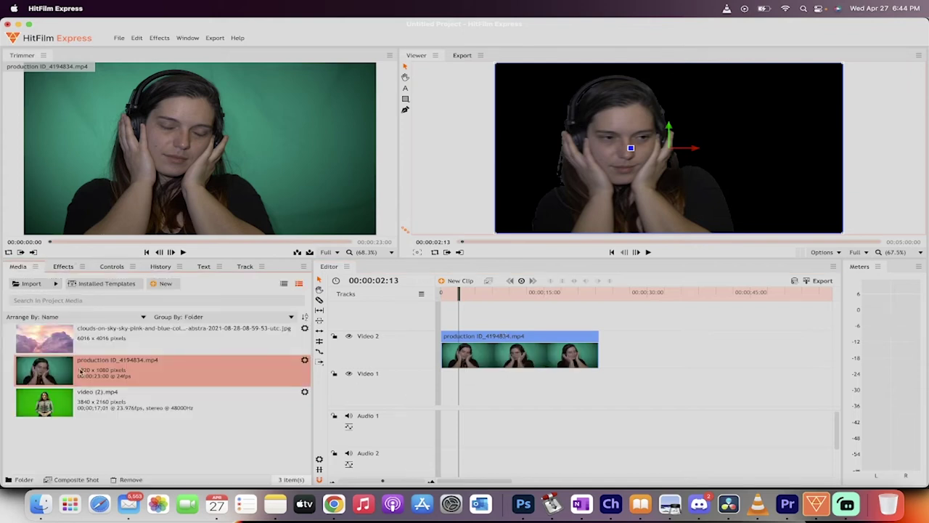
click(131, 340)
drag(116, 334, 585, 378)
key(space)
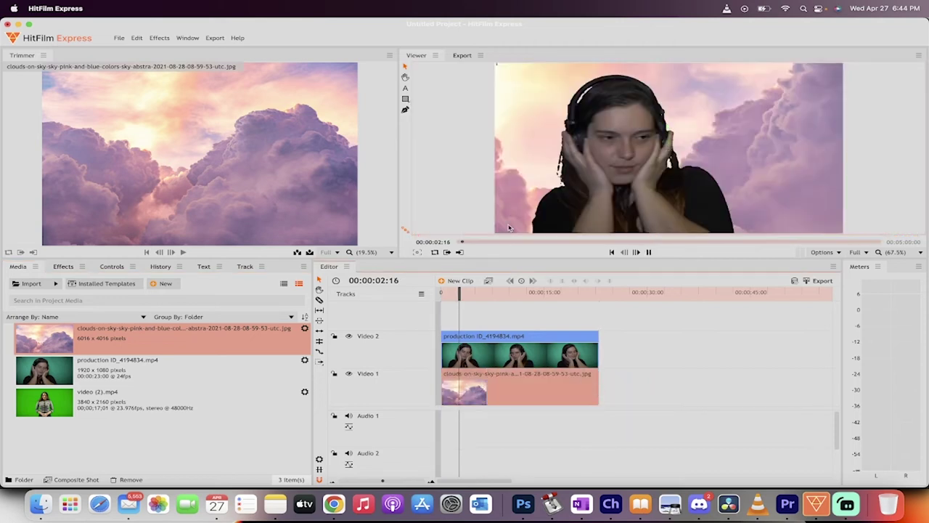
key(space)
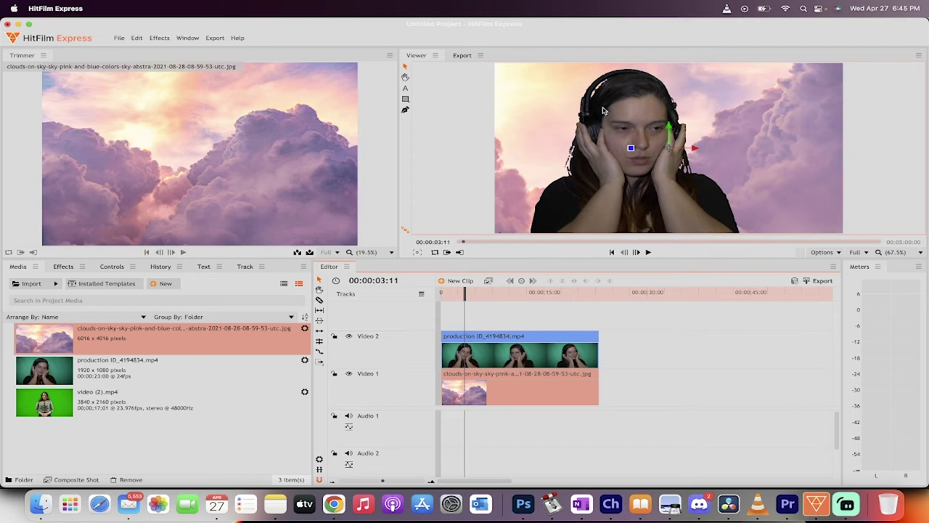
drag(467, 293, 435, 292)
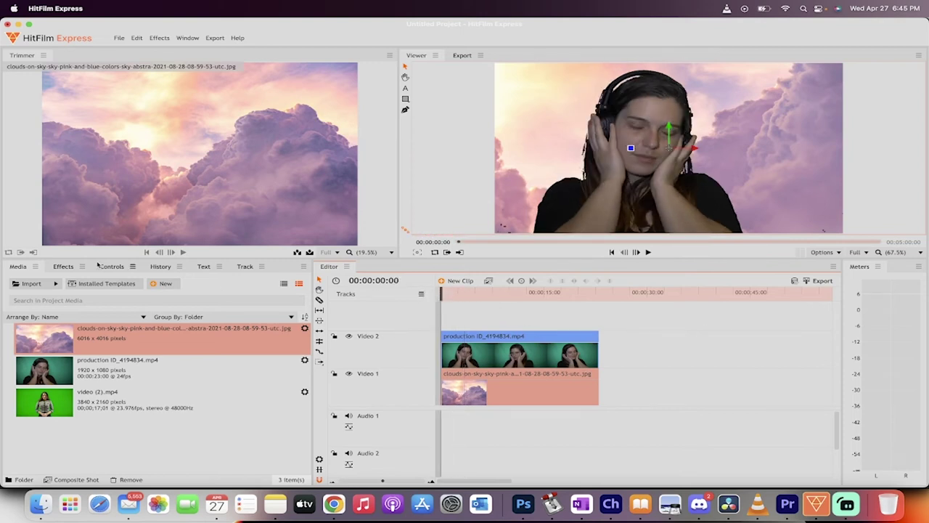
- Set the Video 2 clip's Matte Cleaner Choke to 1.2 px and Smooth to 40.00 px, then play
click(63, 267)
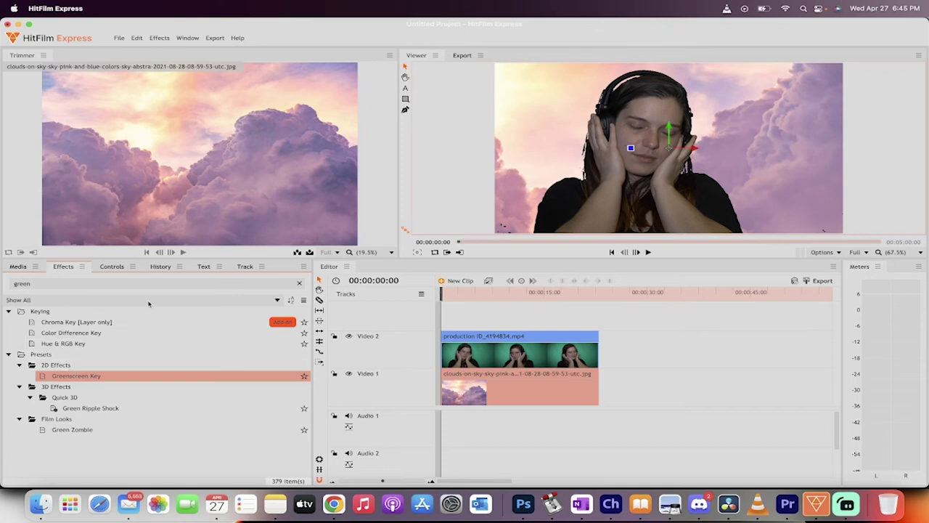
click(117, 268)
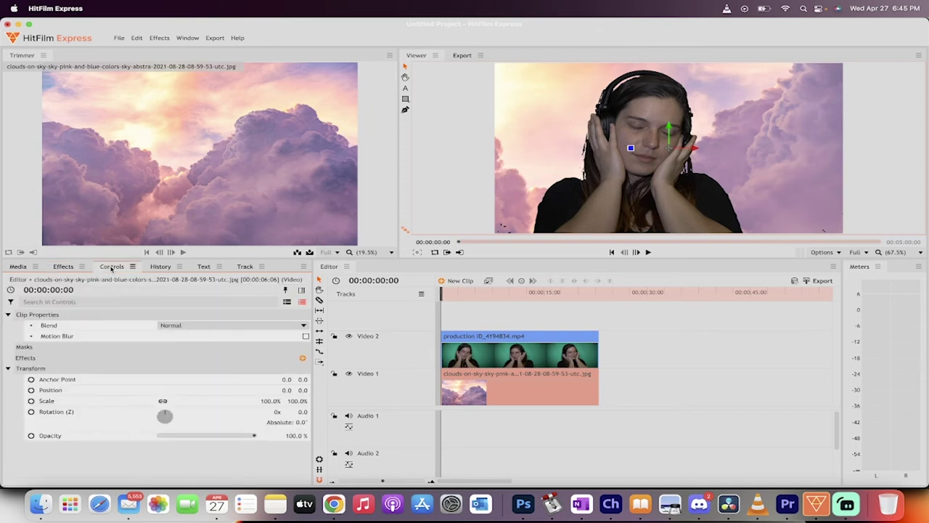
click(469, 339)
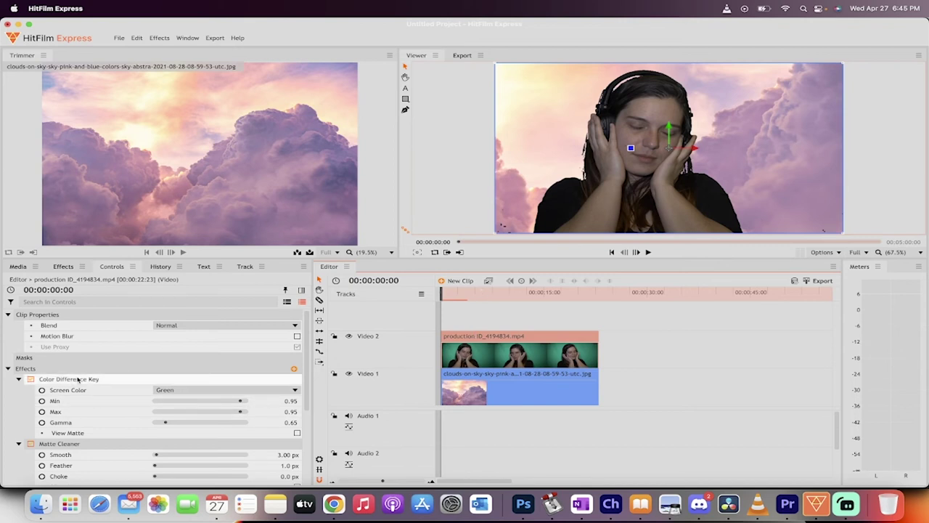
scroll(77, 378, down, 3)
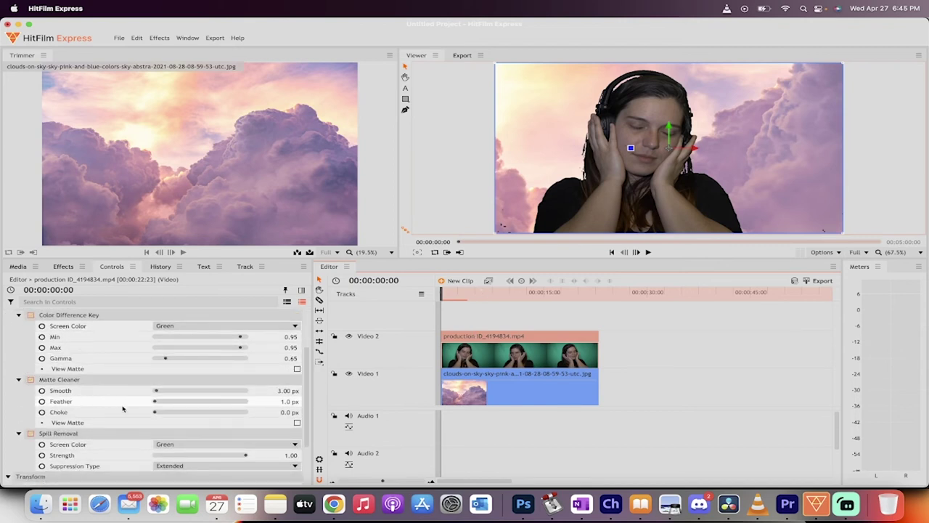
click(154, 414)
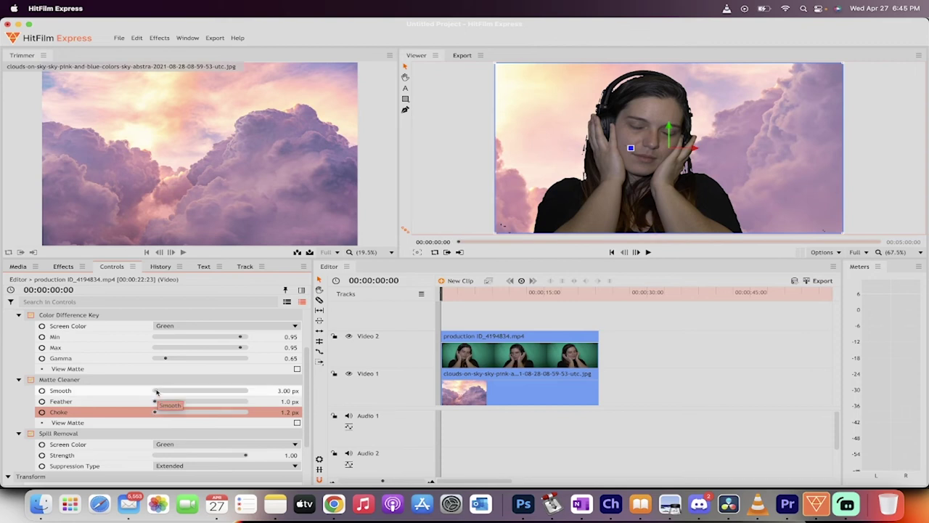
drag(156, 392, 184, 391)
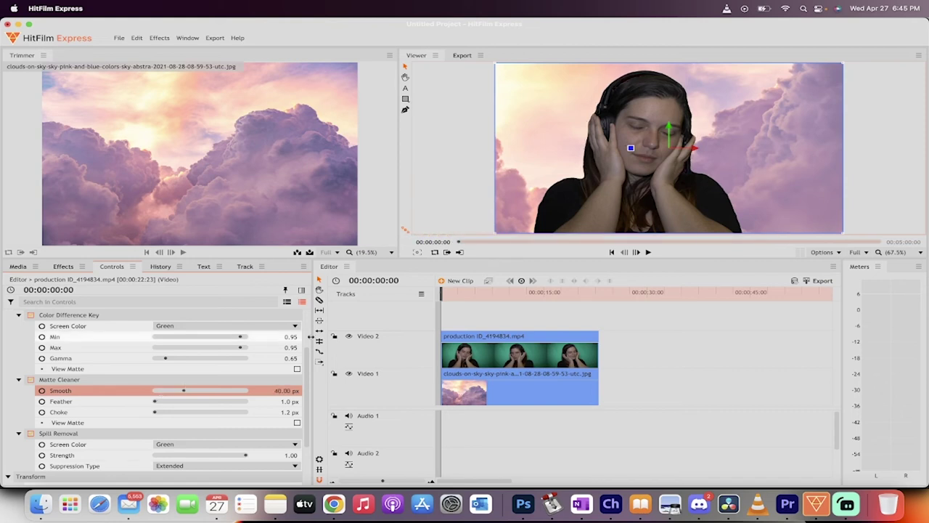
key(space)
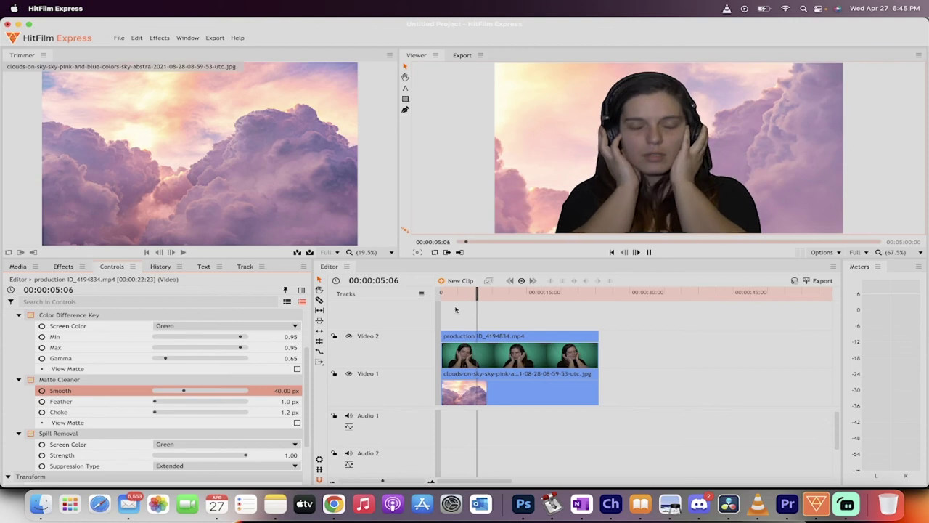
- Play the original production clip in the Trimmer and the keyed cloud composite to compare them
key(space)
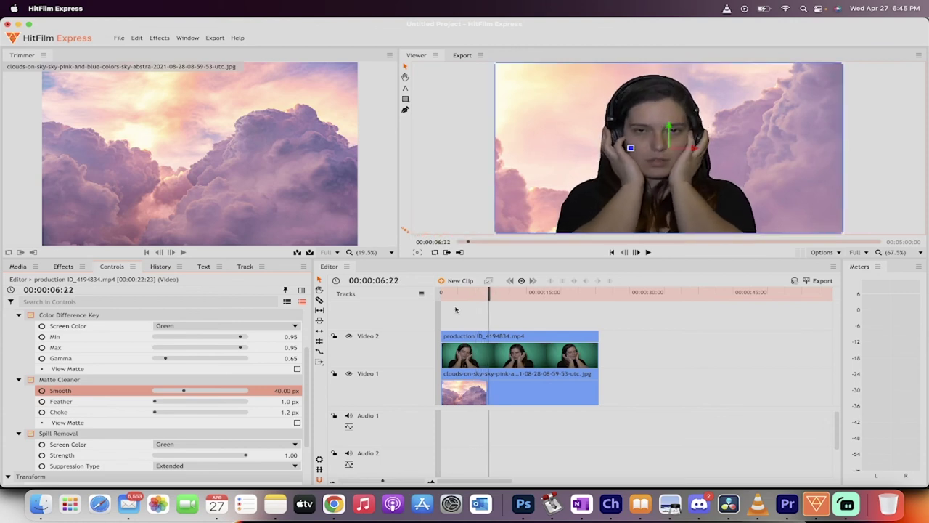
click(64, 266)
click(31, 266)
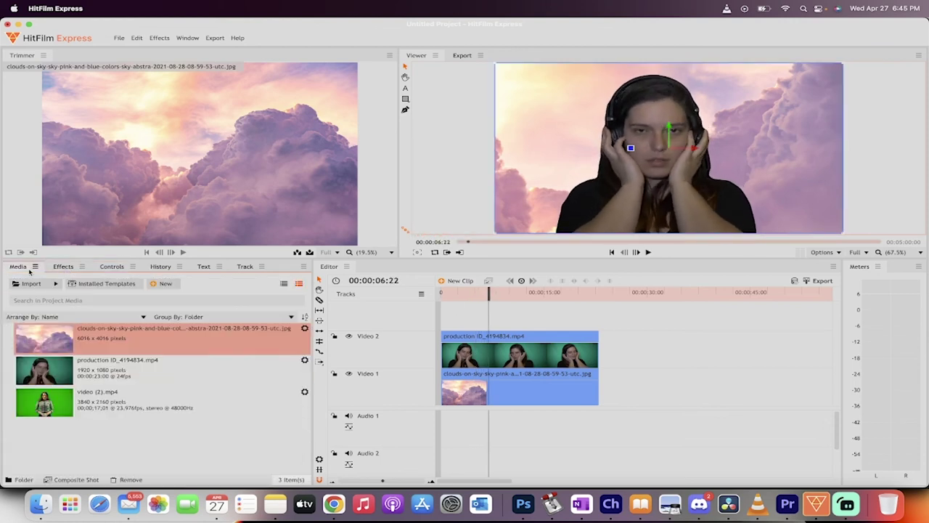
click(109, 375)
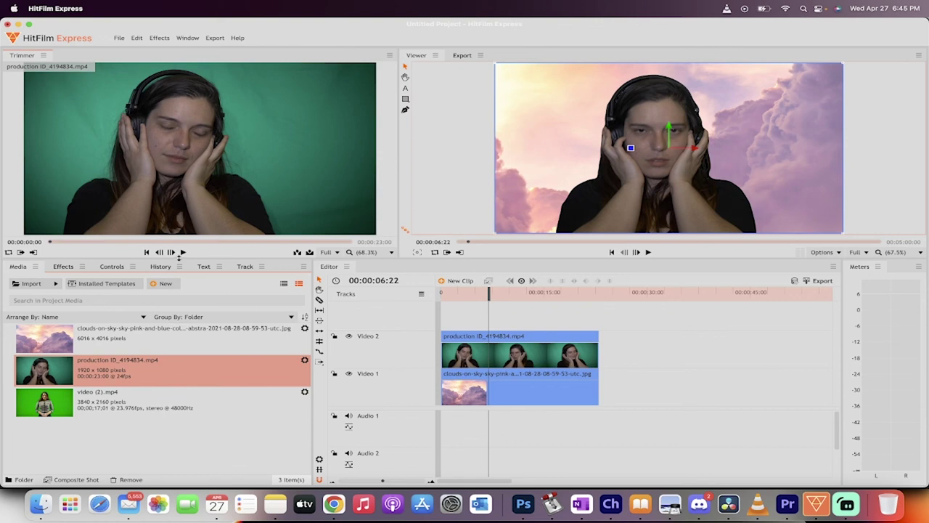
click(183, 252)
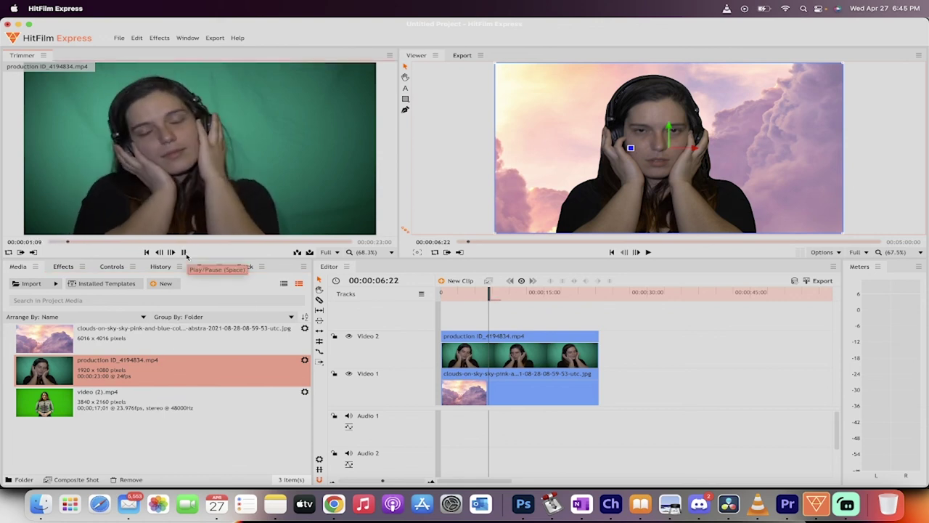
click(183, 252)
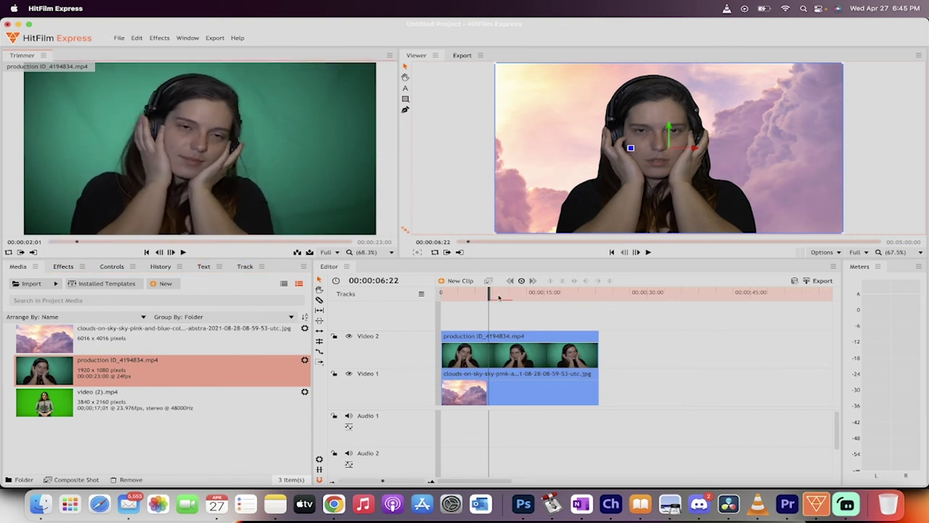
click(648, 252)
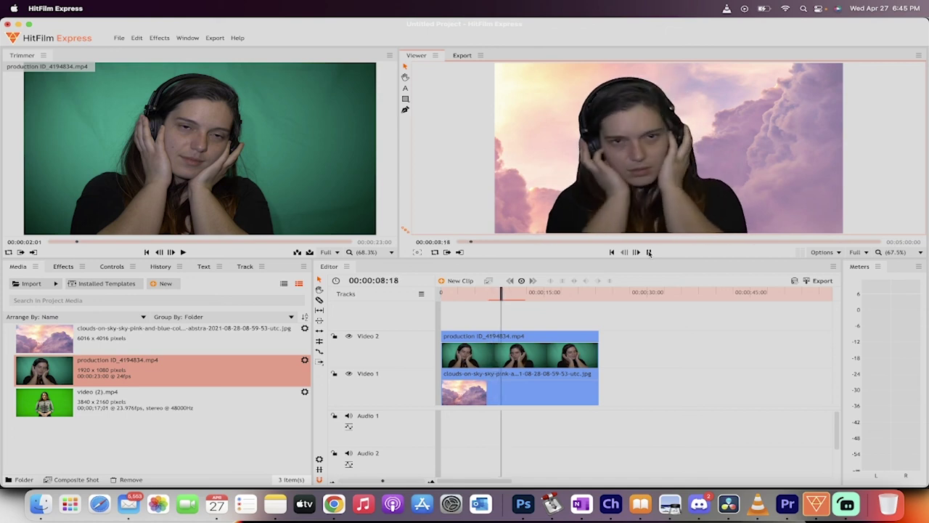
click(648, 252)
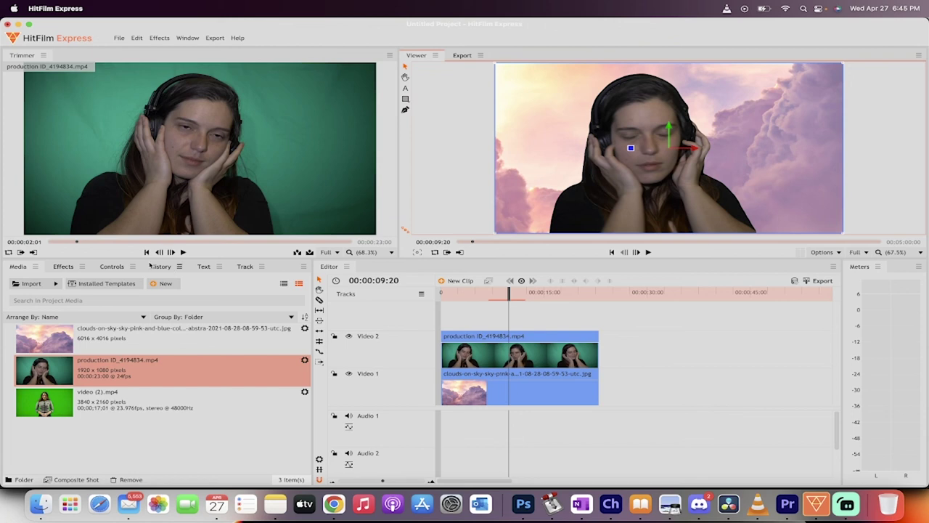
mouse_move(508, 294)
mouse_down()
mouse_move(479, 294)
mouse_move(510, 296)
mouse_up()
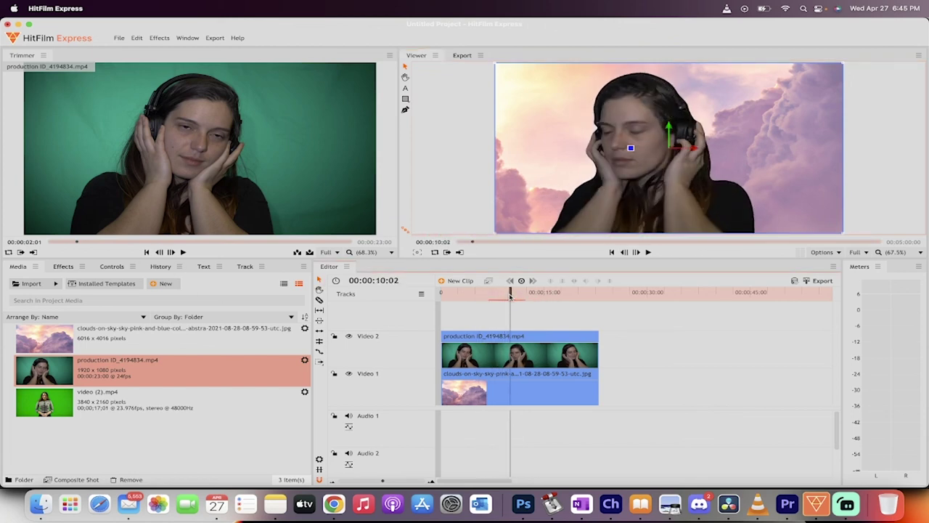